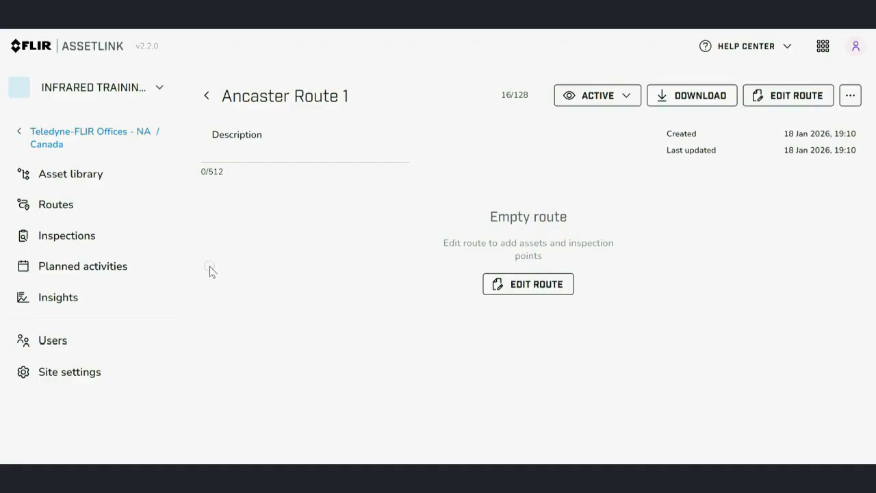
Give Ancaster Route 1 the description "Quarterly Maintenance Scan".
click(255, 157)
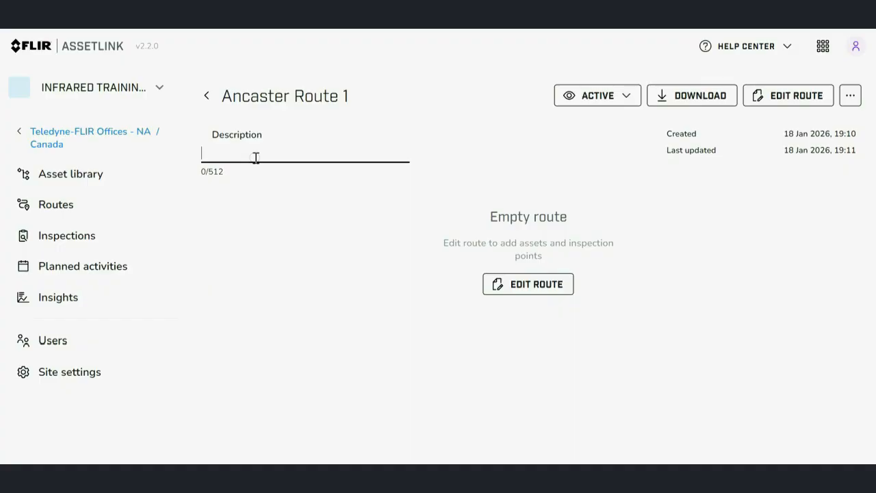
text(Quarterly Maintenance Scan)
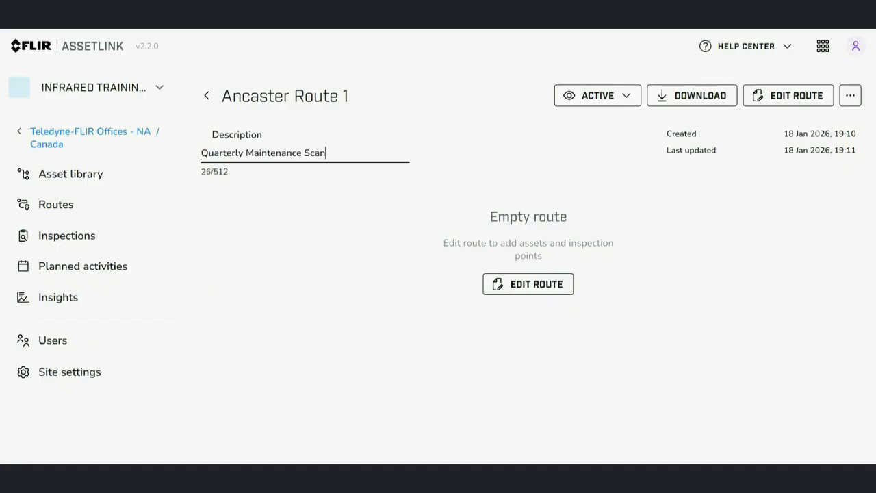
click(367, 190)
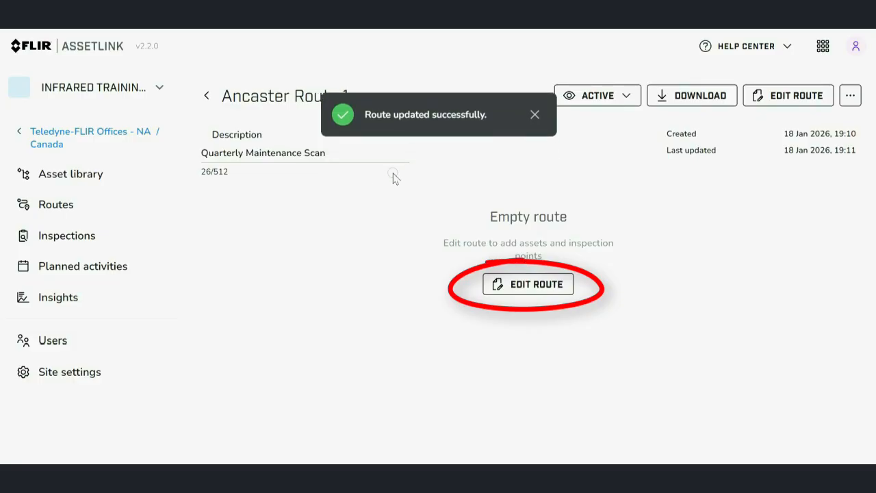
Edit Ancaster Route 1 and add the whole FLIR Instruments building under Ancaster-ON to it.
click(561, 288)
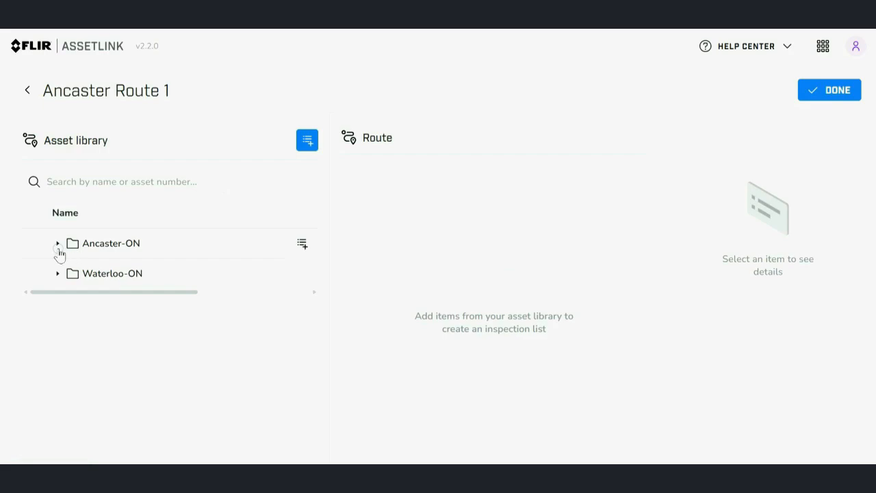
click(58, 245)
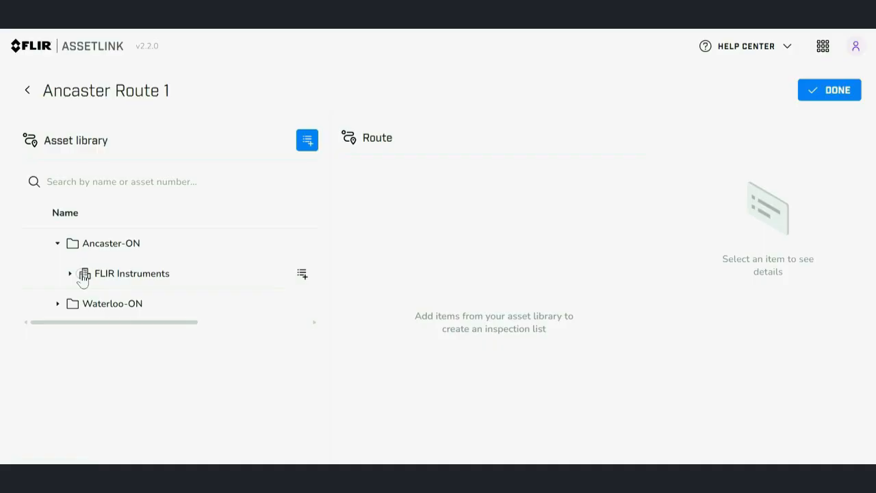
click(303, 275)
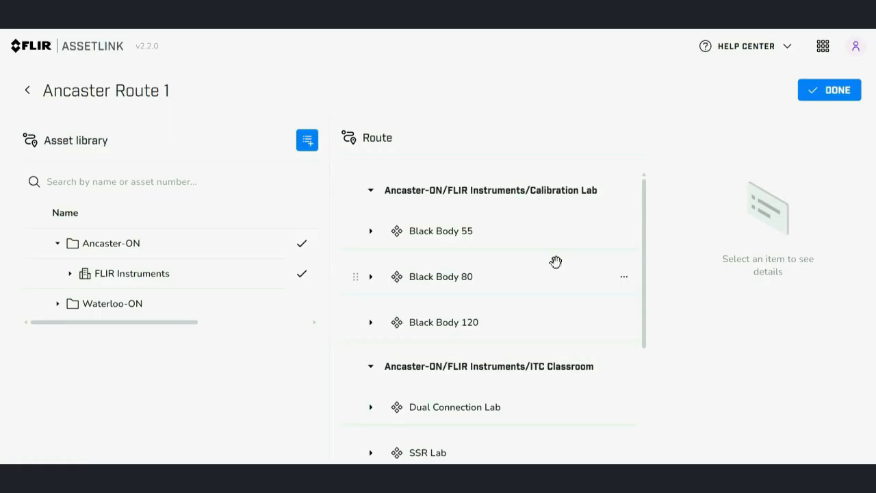
Reorder the route so Warehouse comes first and Server Room second, ahead of Calibration Lab, and finish editing.
scroll(556, 262, down, 3)
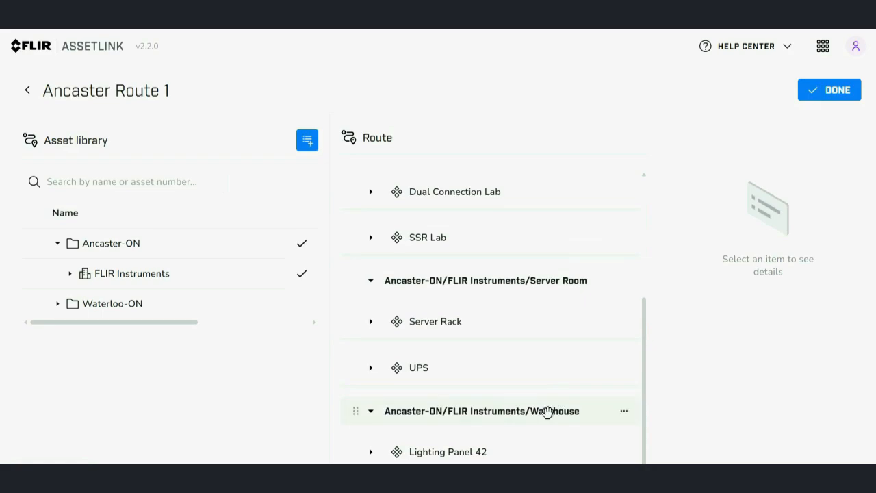
mouse_move(500, 419)
mouse_down()
mouse_move(514, 334)
mouse_move(505, 171)
mouse_up()
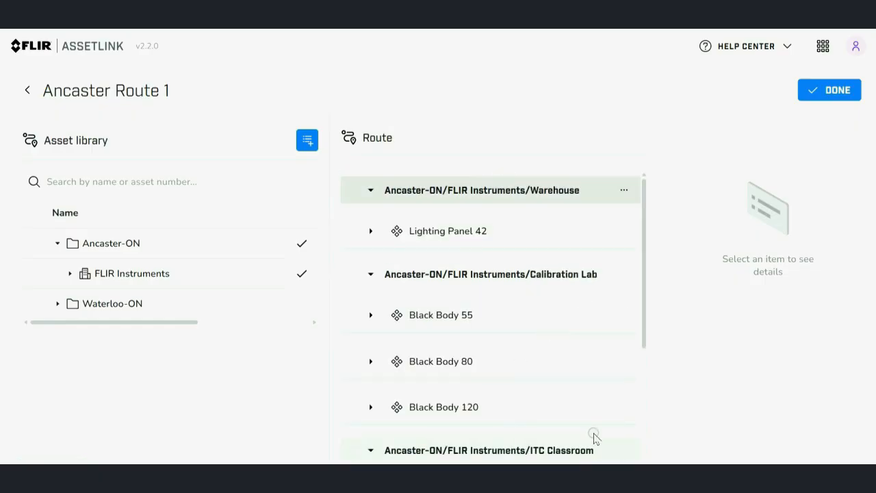
scroll(596, 435, down, 1)
scroll(595, 435, down, 2)
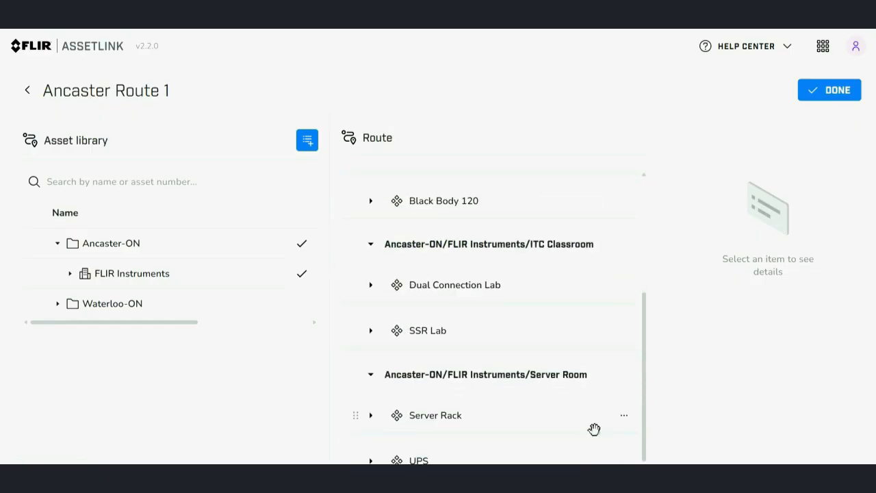
drag(514, 382, 529, 213)
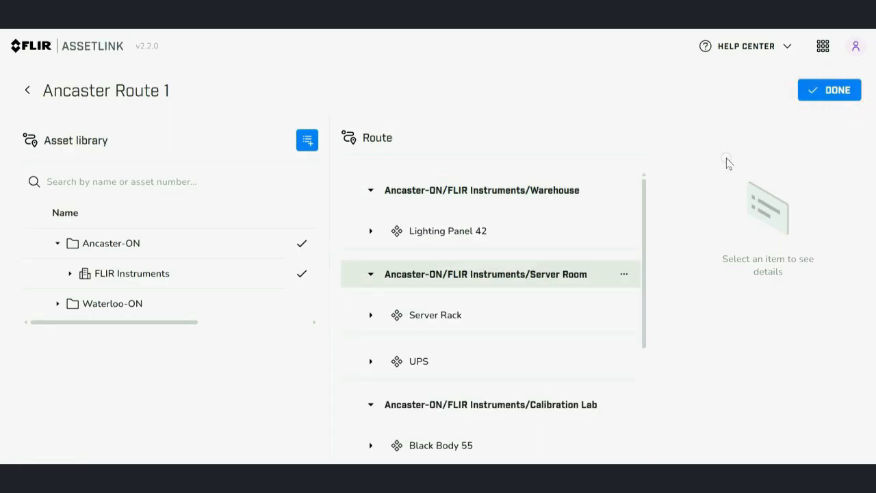
click(834, 93)
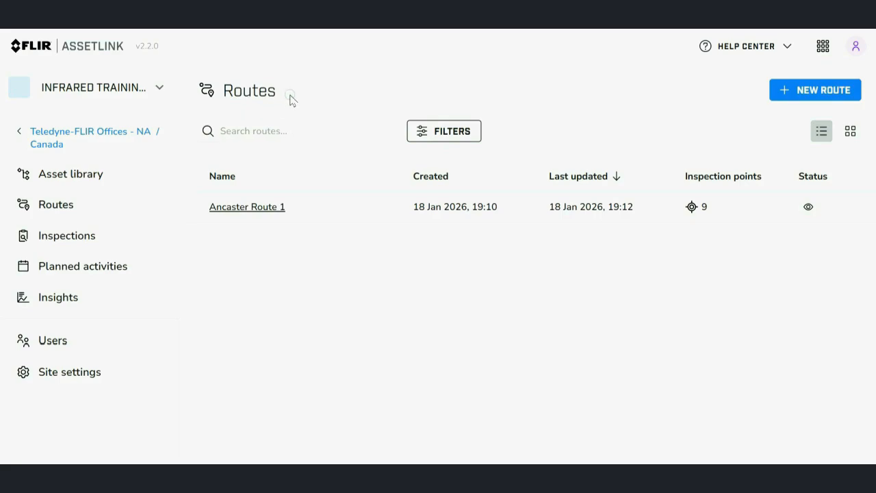
Create a new route named "Ancaster Route" with the description "Quarterly Maintenance Scan".
click(825, 90)
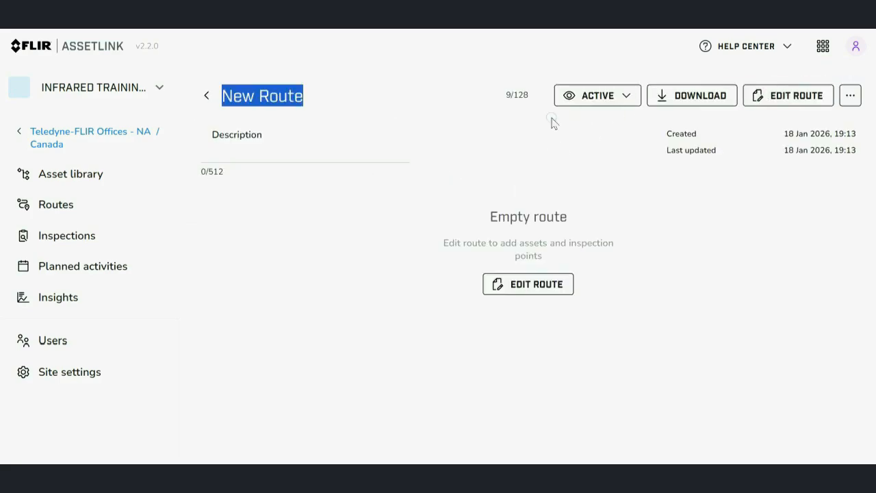
text(Ancaster Route)
click(297, 152)
text(Quarterly Maintenance Scan)
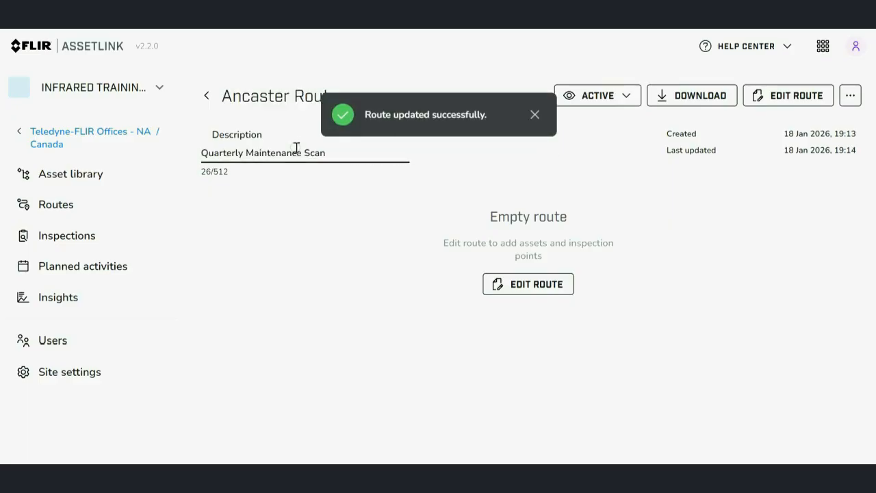
Add the FLIR Instruments rooms to Ancaster Route in the order Warehouse, Server Room, Calibration Lab, ITC Classroom, and finish editing.
click(520, 290)
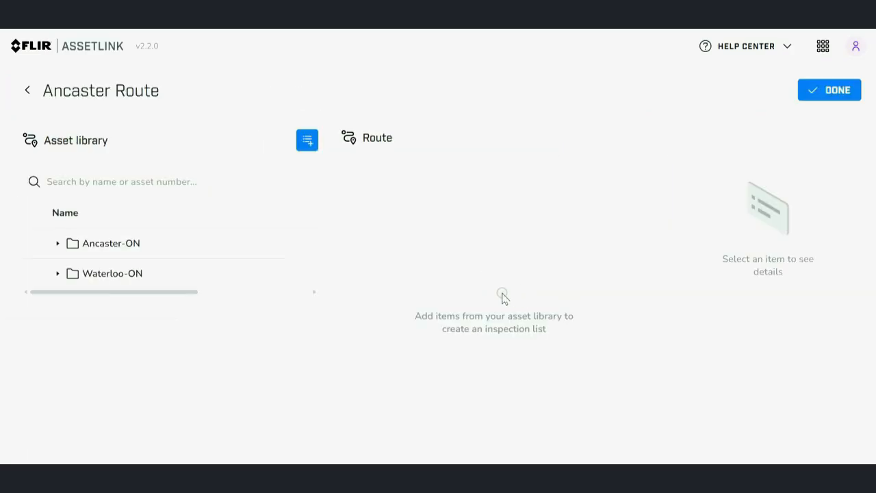
click(58, 243)
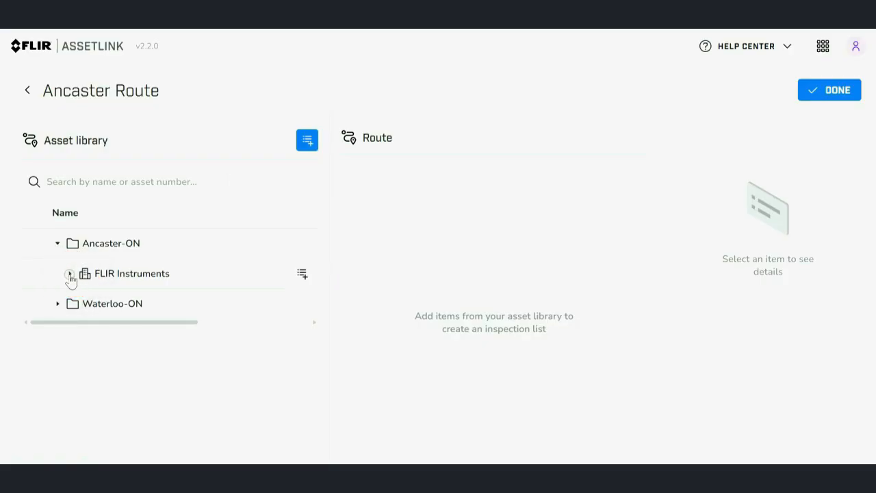
click(70, 274)
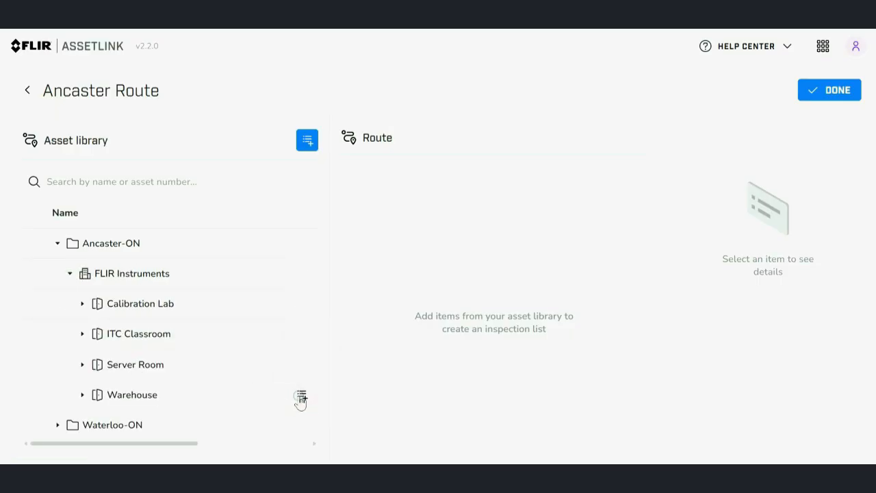
click(301, 397)
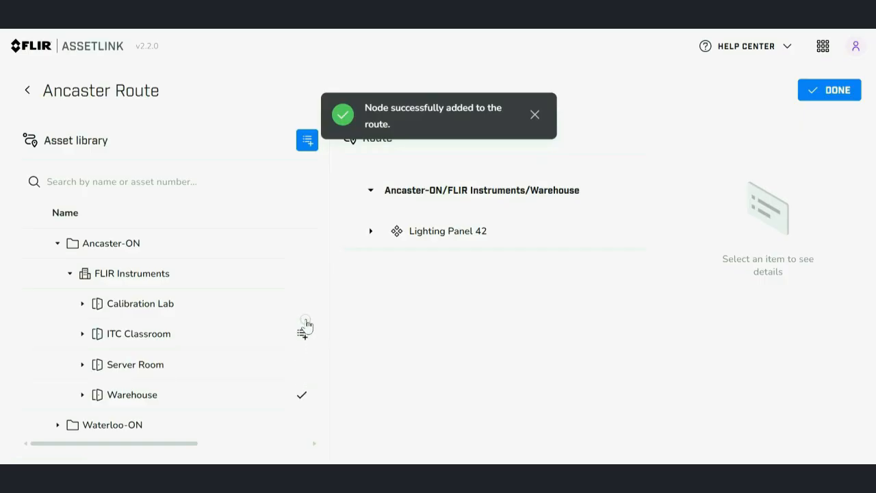
click(300, 365)
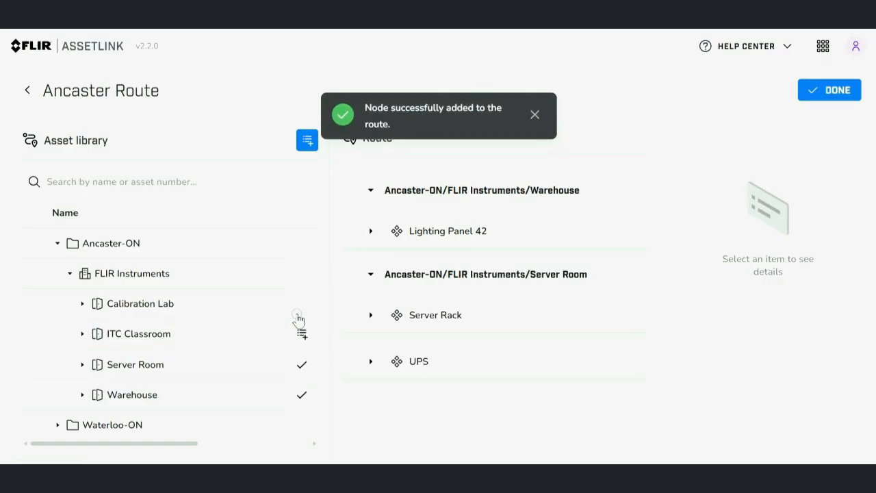
click(302, 309)
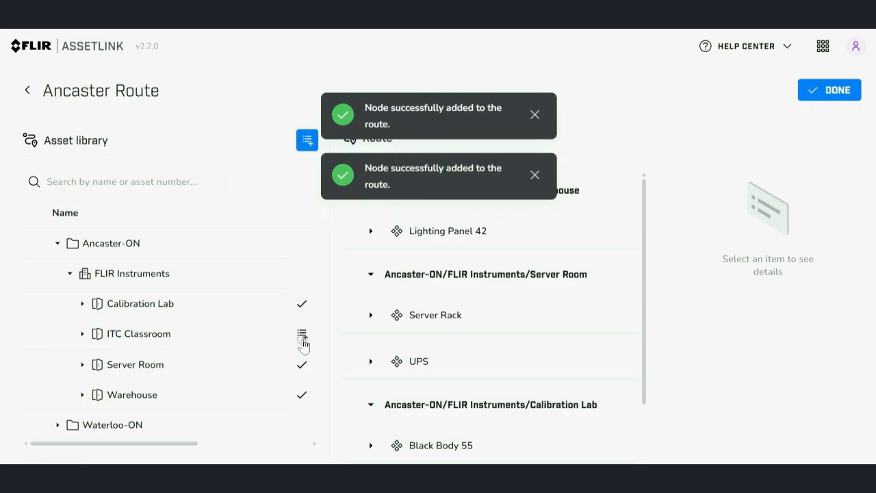
click(302, 336)
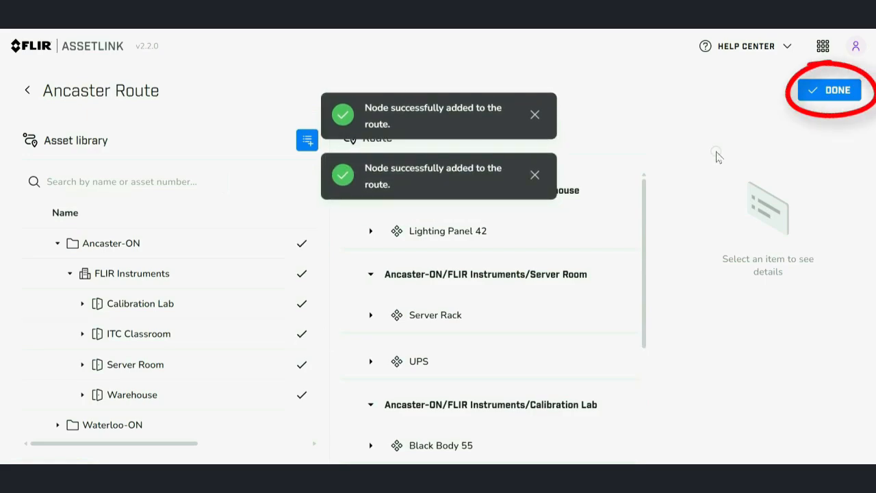
click(831, 103)
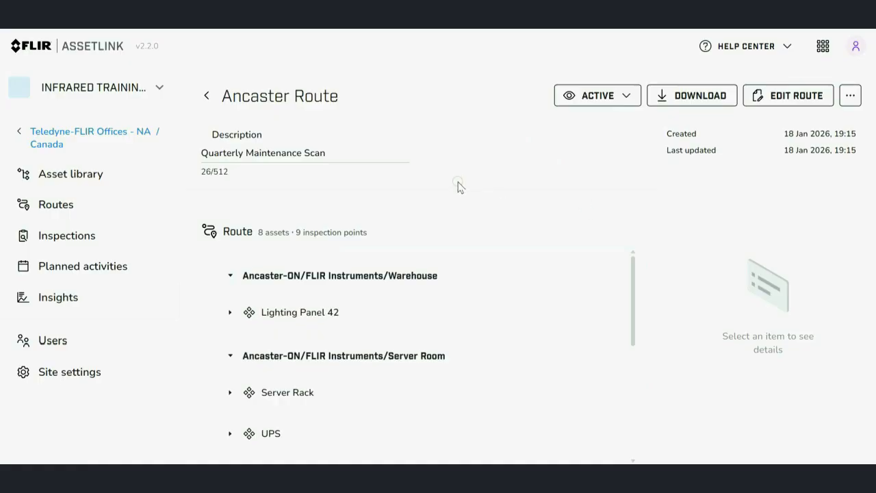
Duplicate Ancaster Route from the list of routes.
click(62, 210)
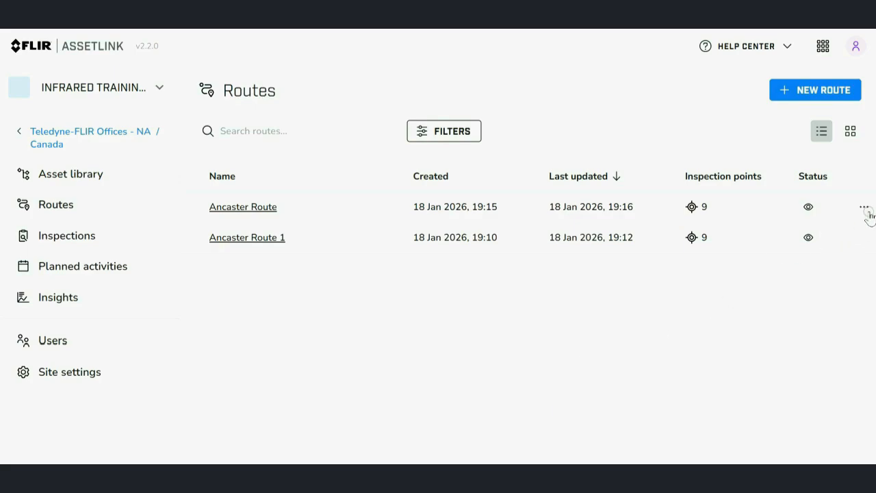
click(865, 207)
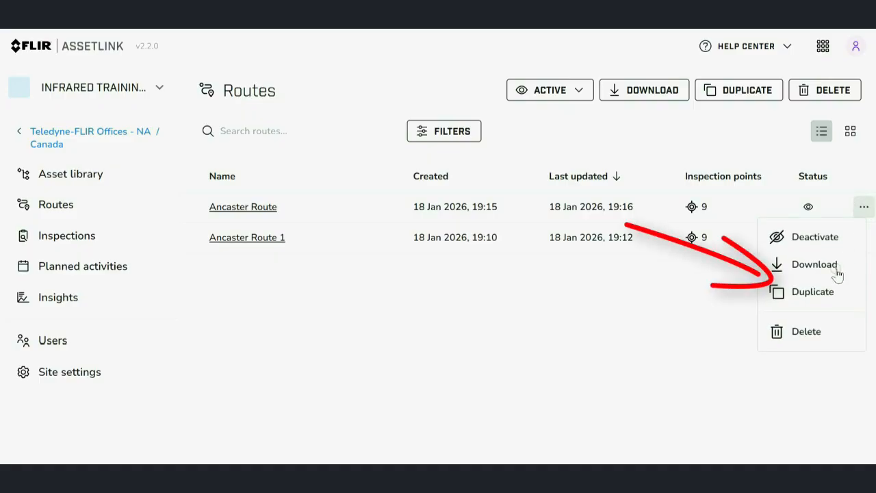
click(827, 292)
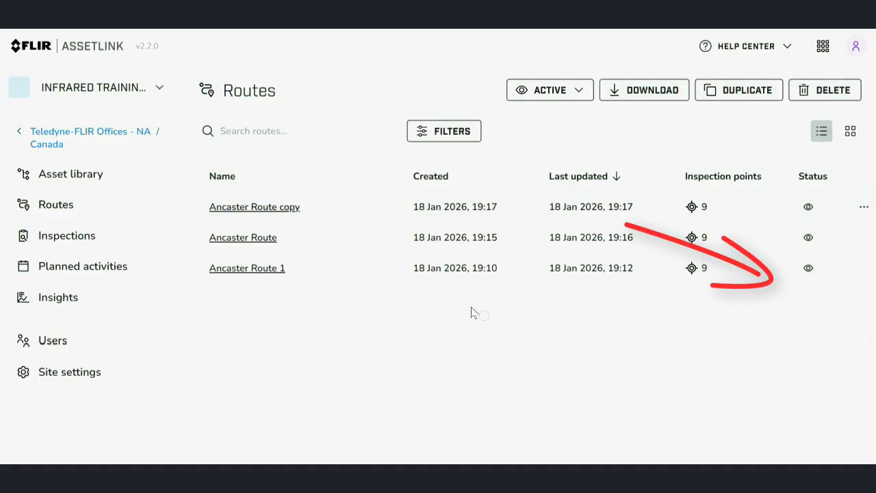
Rename the duplicated Ancaster Route as "No Server Room".
click(286, 211)
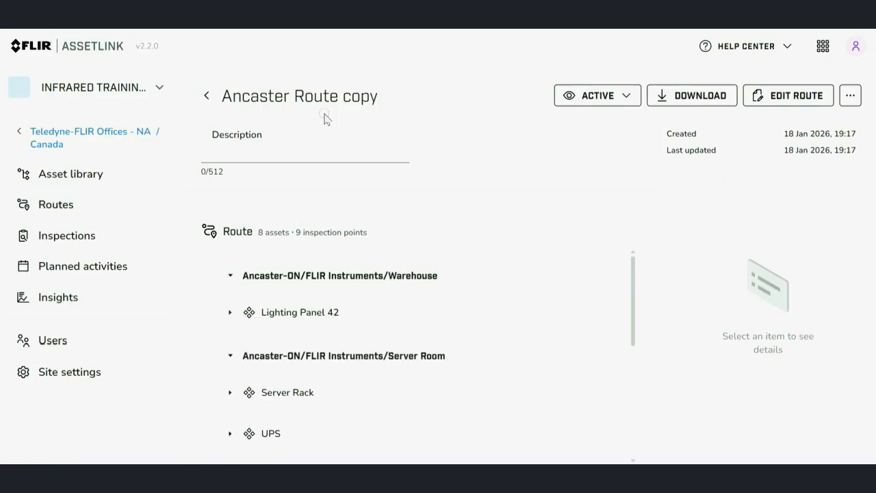
click(380, 98)
text(No)
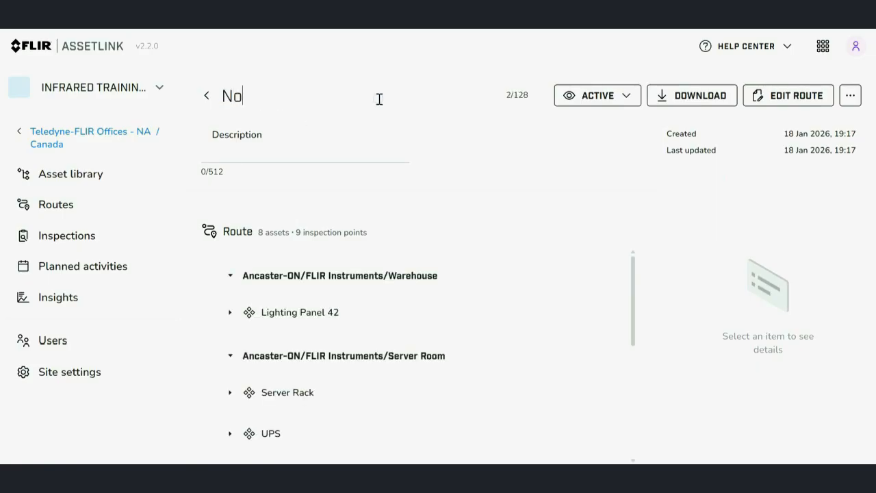
text( Server Room)
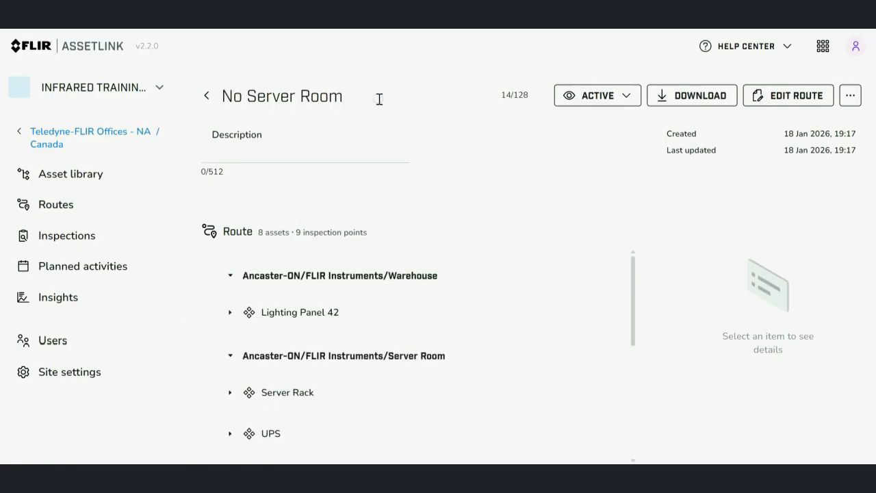
key(Return)
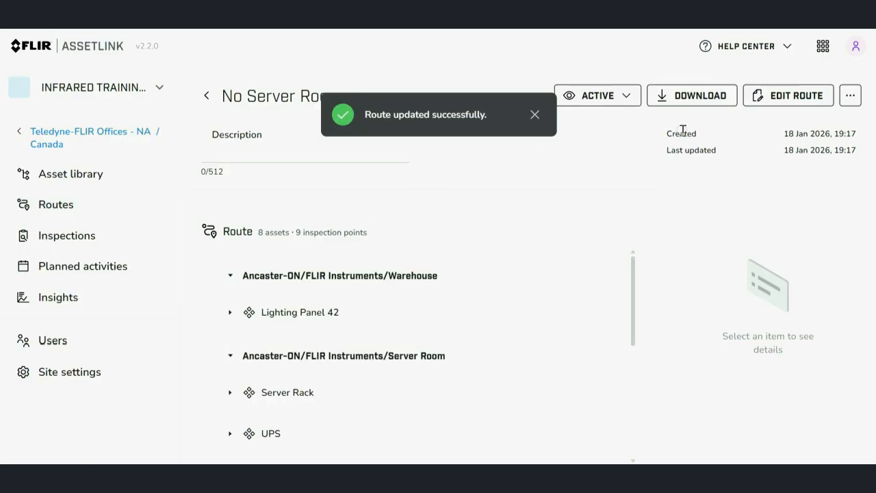
Remove the Server Room assets Server Rack and UPS from the No Server Room route and finish editing.
click(789, 99)
scroll(617, 226, down, 1)
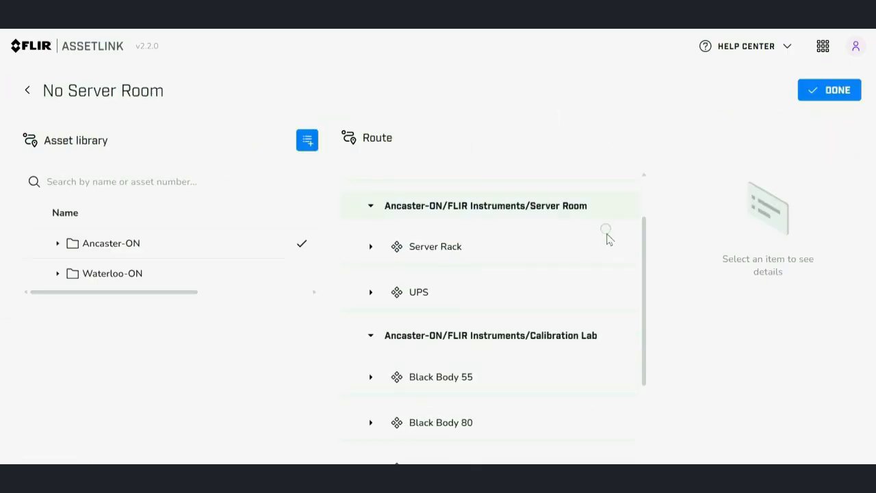
mouse_move(607, 249)
click(623, 250)
click(594, 277)
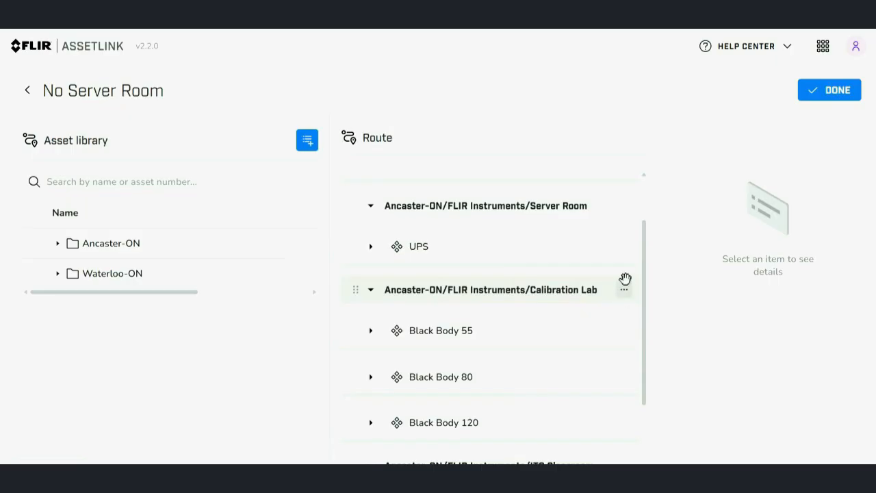
click(624, 248)
click(600, 278)
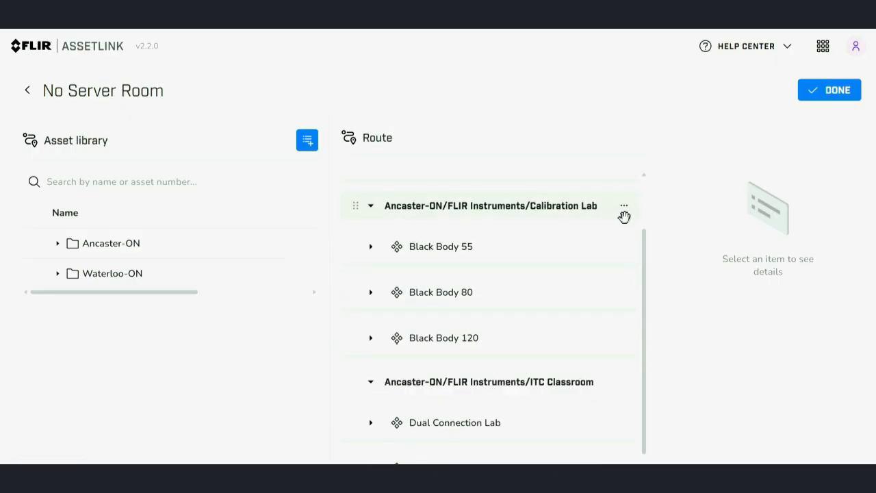
click(830, 91)
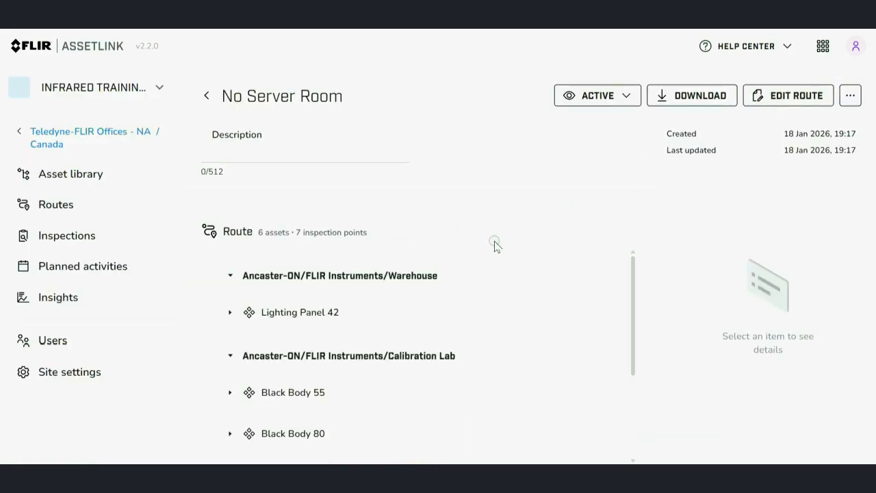
Delete Ancaster Route 1 from the list of routes, entering its name as confirmation.
click(71, 208)
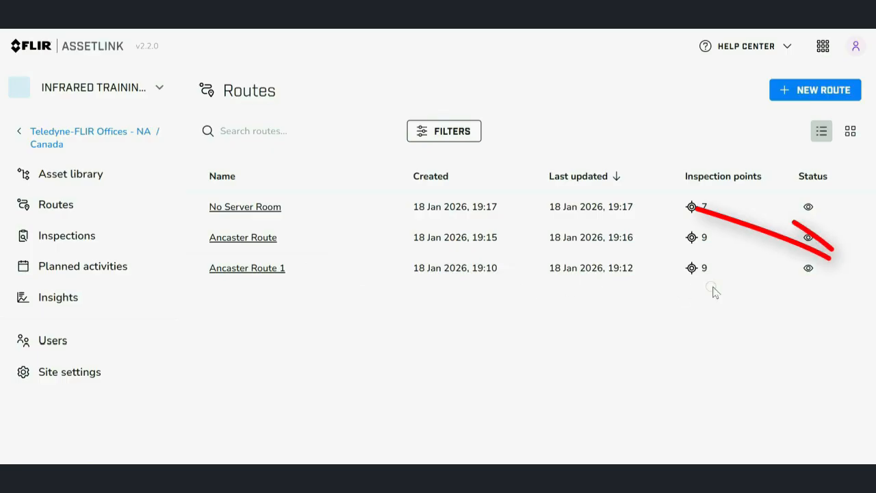
click(864, 269)
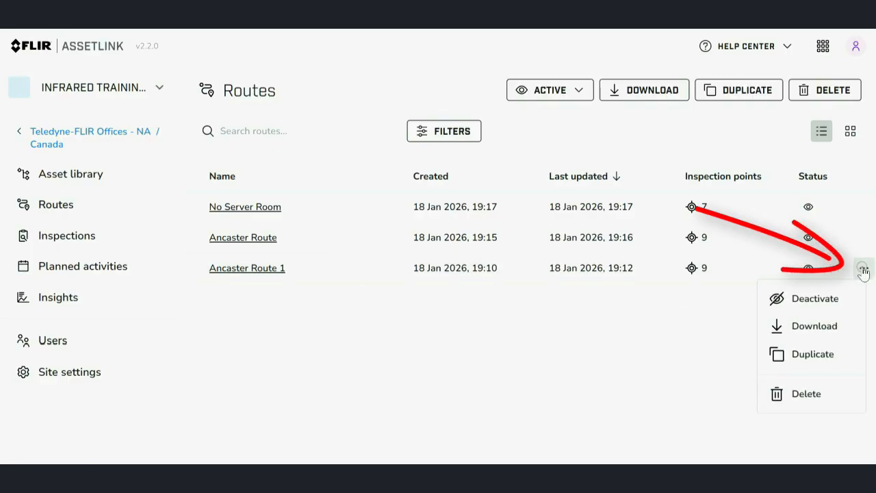
click(798, 393)
click(442, 282)
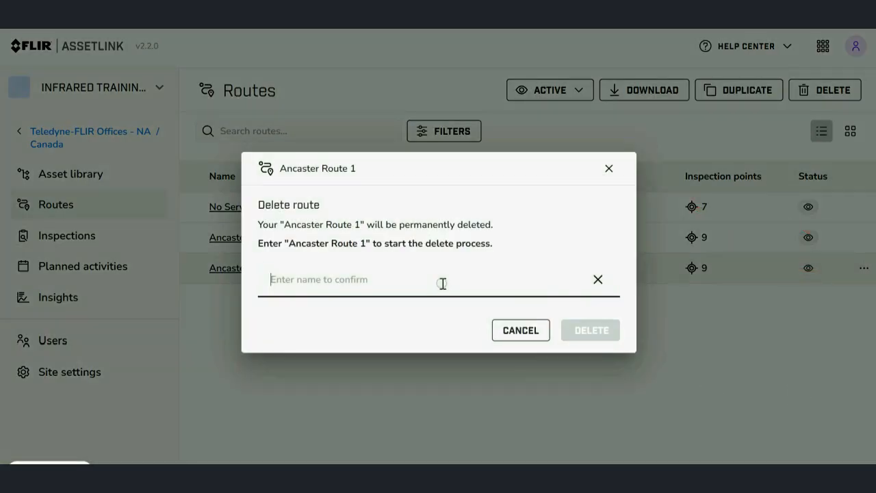
text(Ancaster Route 1)
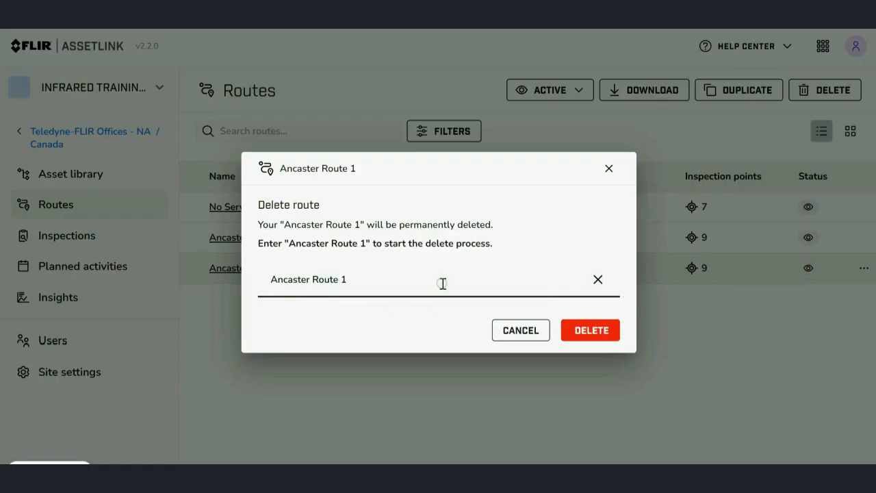
click(587, 330)
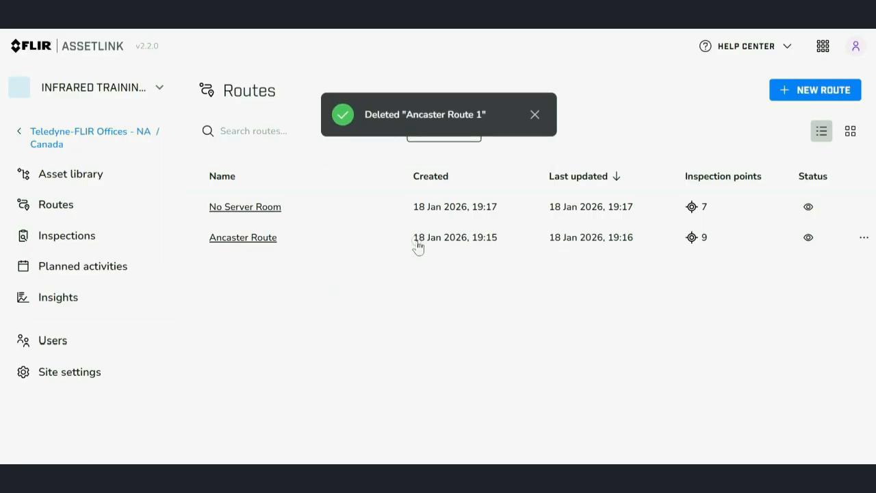